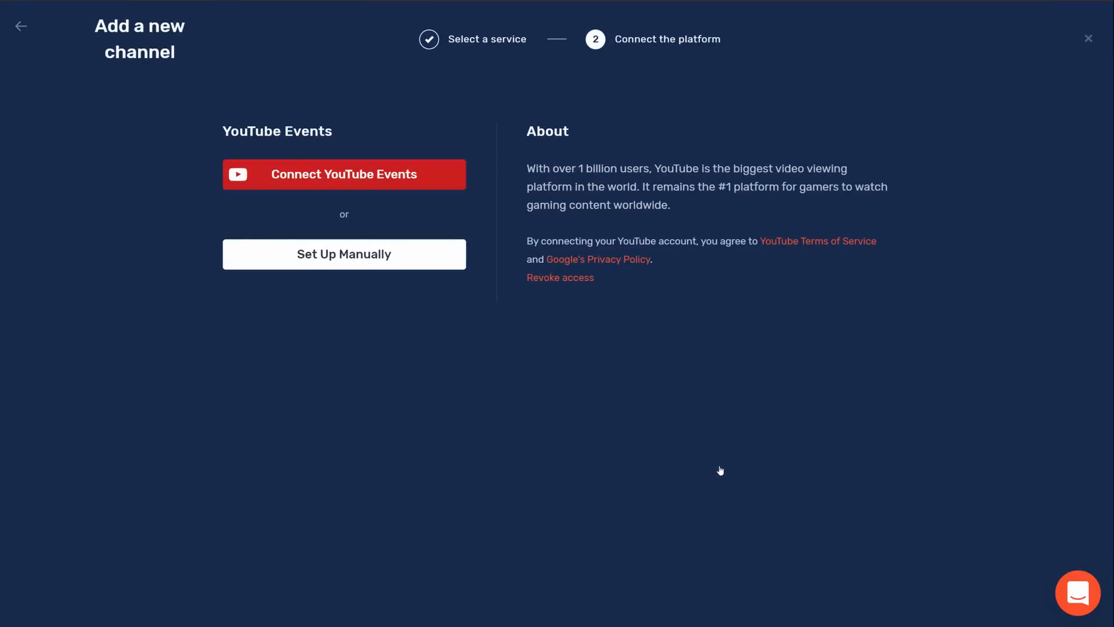
Step: Connect YouTube Events by choosing the Google account and allowing Restream access
click(453, 174)
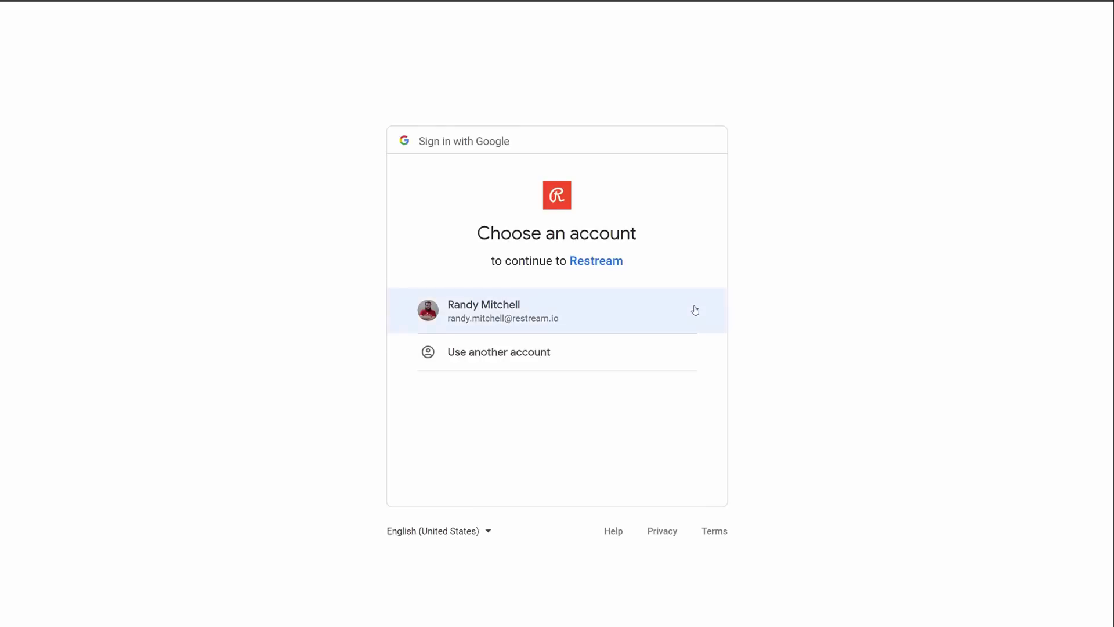
click(679, 309)
scroll(694, 310, down, 5)
click(657, 522)
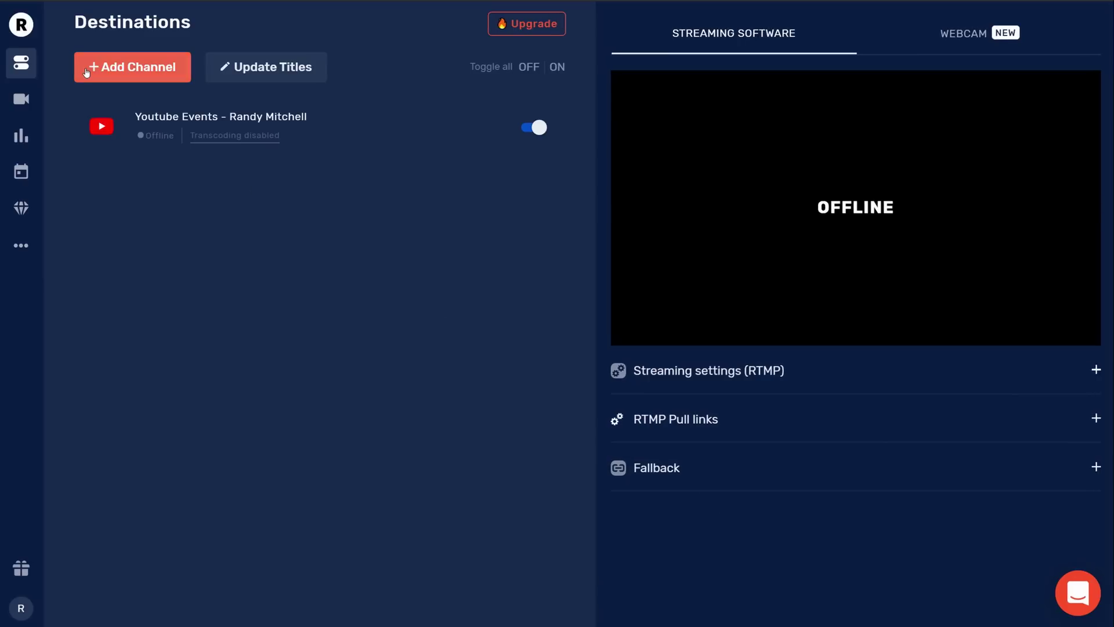
Step: Add a Facebook Live channel and continue with the signed-in Facebook account
click(95, 67)
click(153, 174)
click(417, 183)
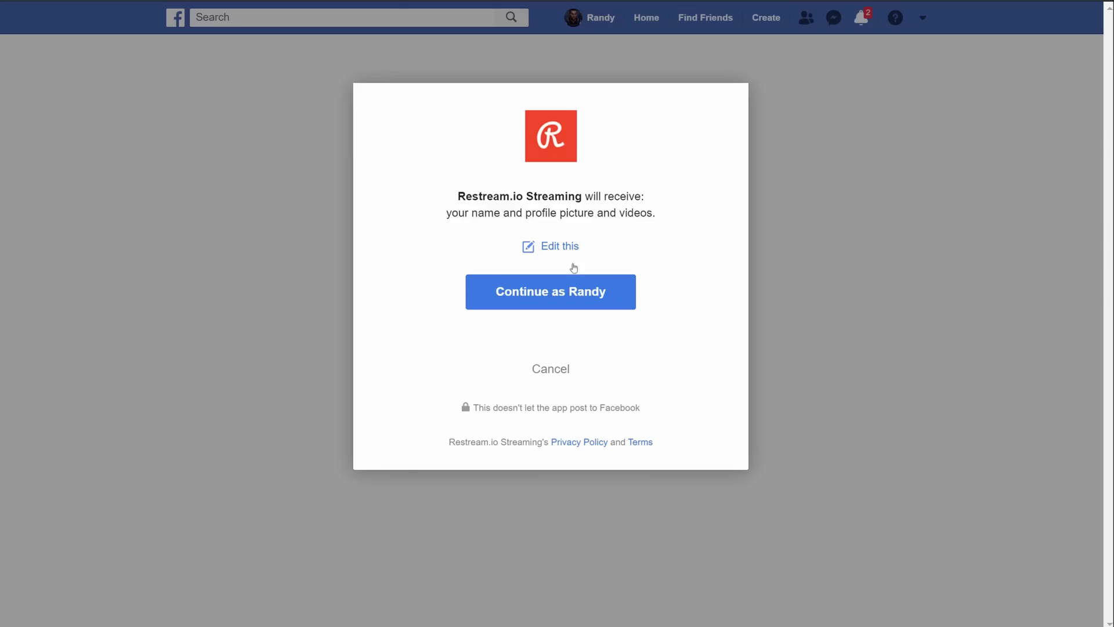
click(618, 292)
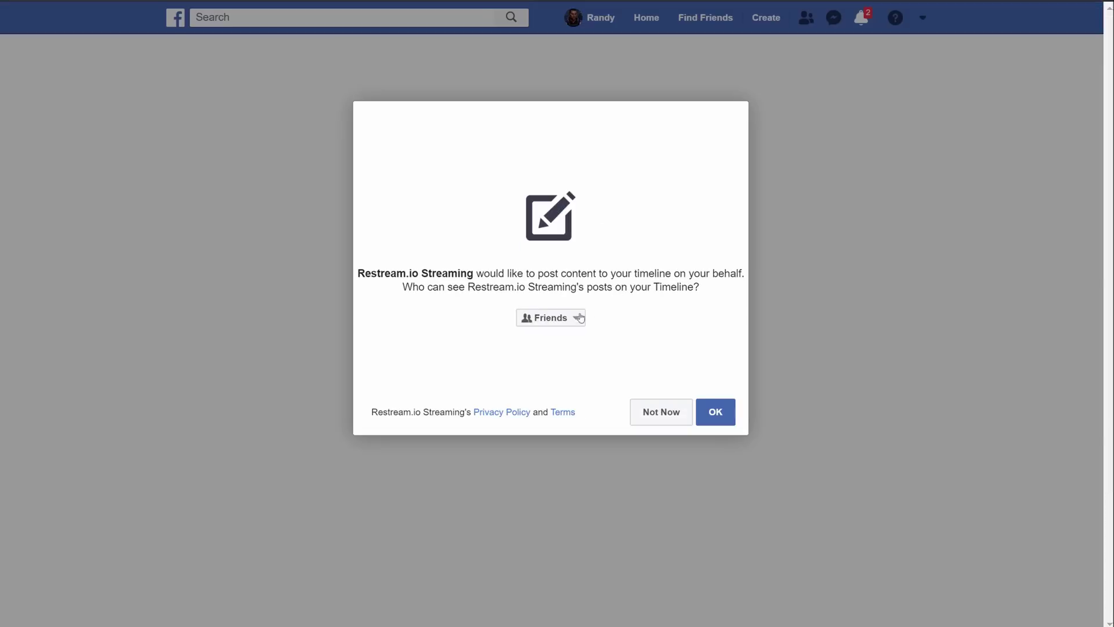
Step: Allow Restream to post publicly and finish authorizing, returning to the destinations list
click(575, 318)
click(577, 339)
click(715, 412)
click(715, 412)
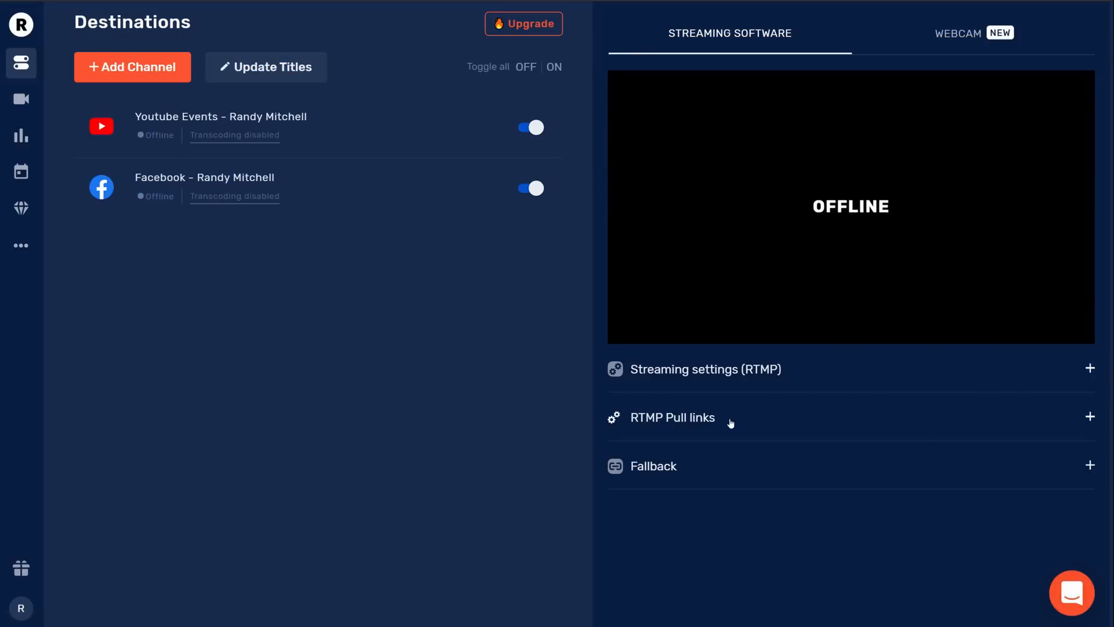
Step: Show the saved Bruno caption on the Live Studio preview
click(21, 99)
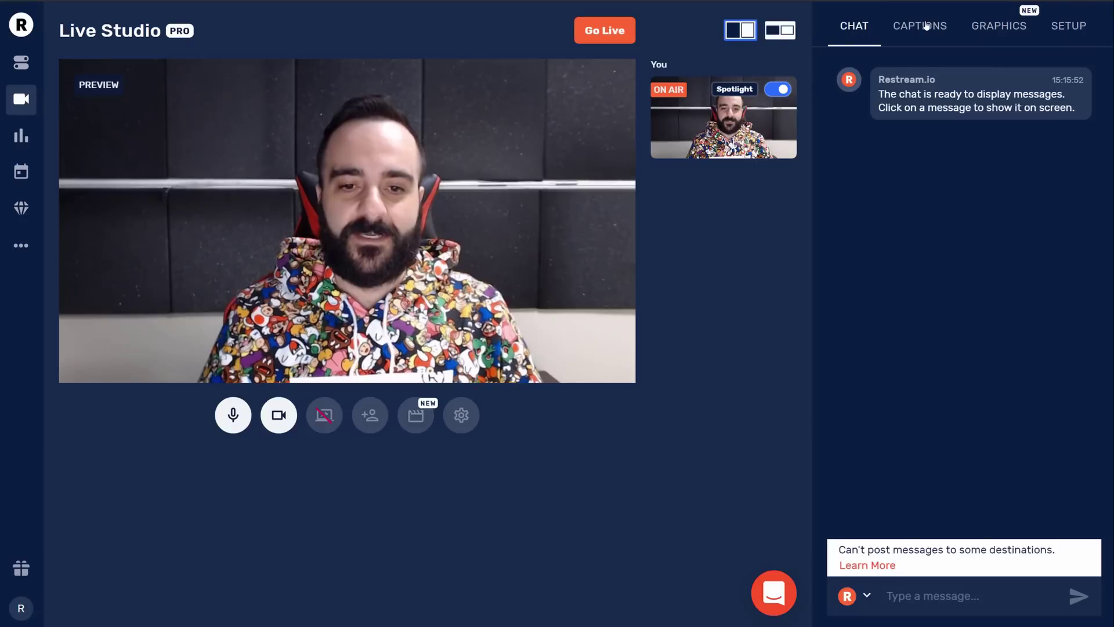
click(919, 25)
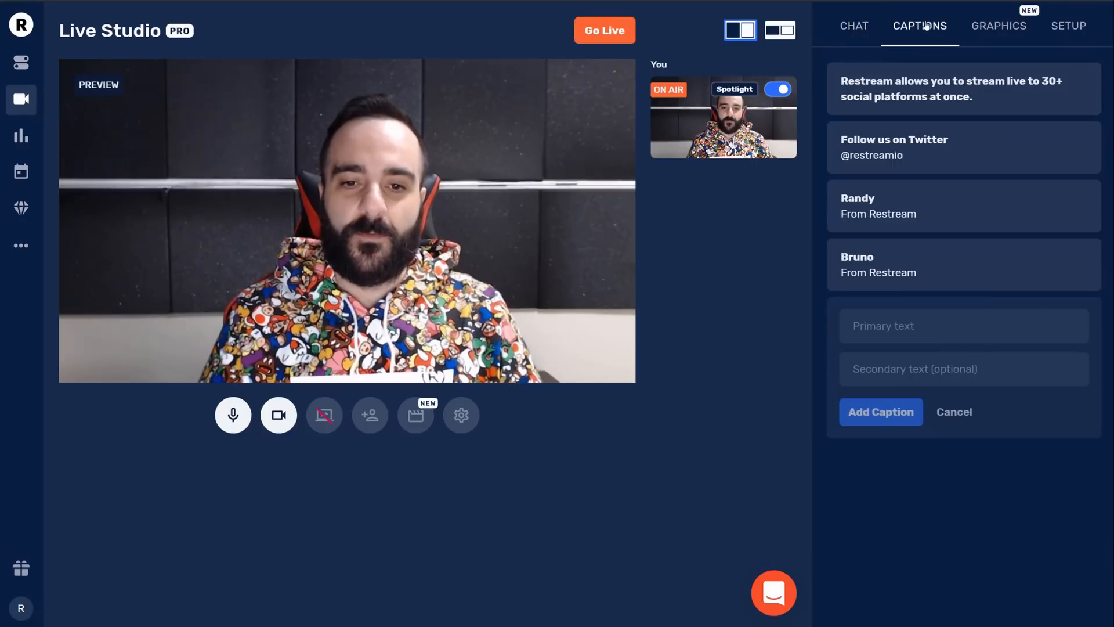
click(870, 265)
Step: Update the stream title and description on all destinations
click(1068, 25)
click(1060, 246)
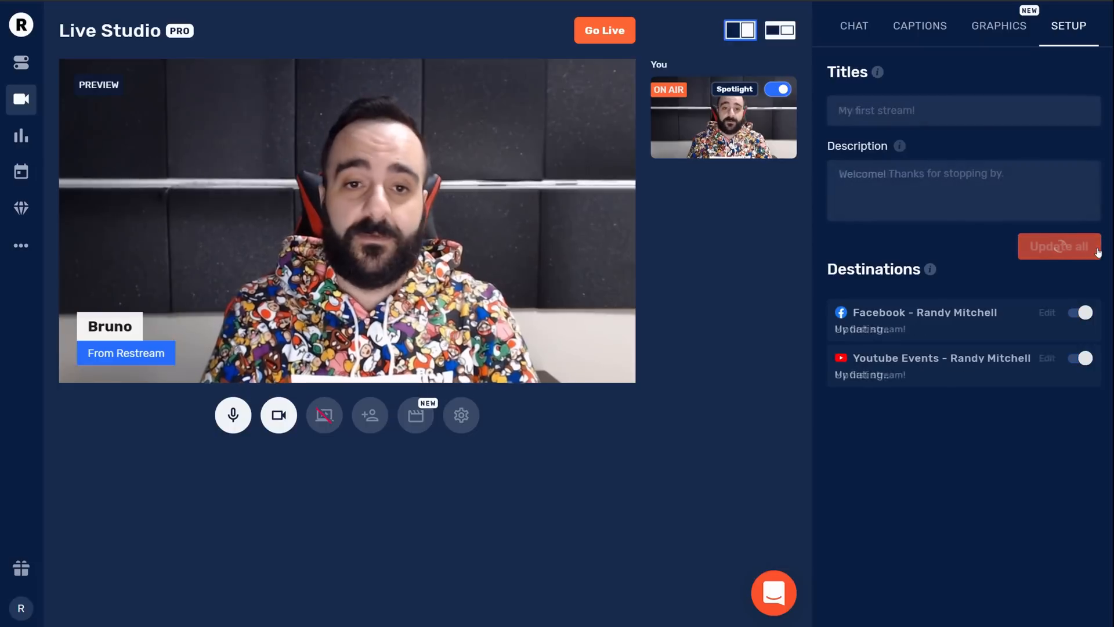